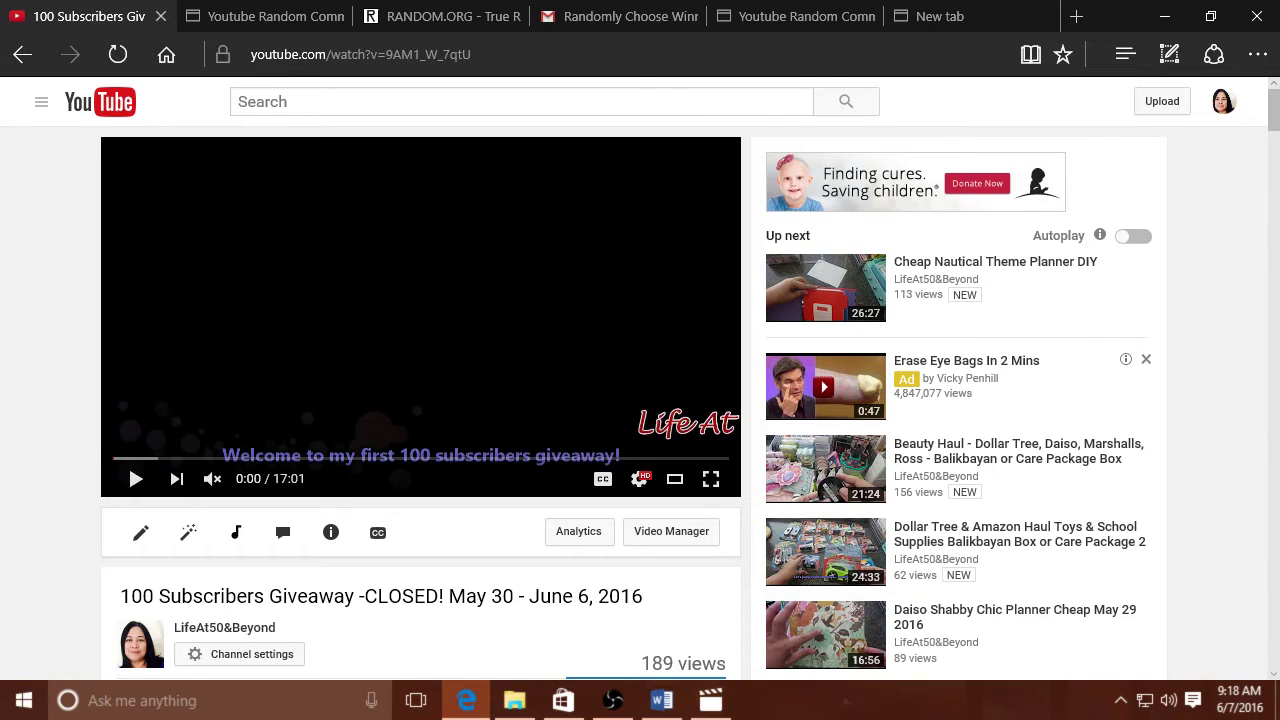
# - Scroll through the giveaway video page, then check the Random Comment Picker tab
pyautogui.scroll(-3, 640, 400)
pyautogui.scroll(2, 640, 400)
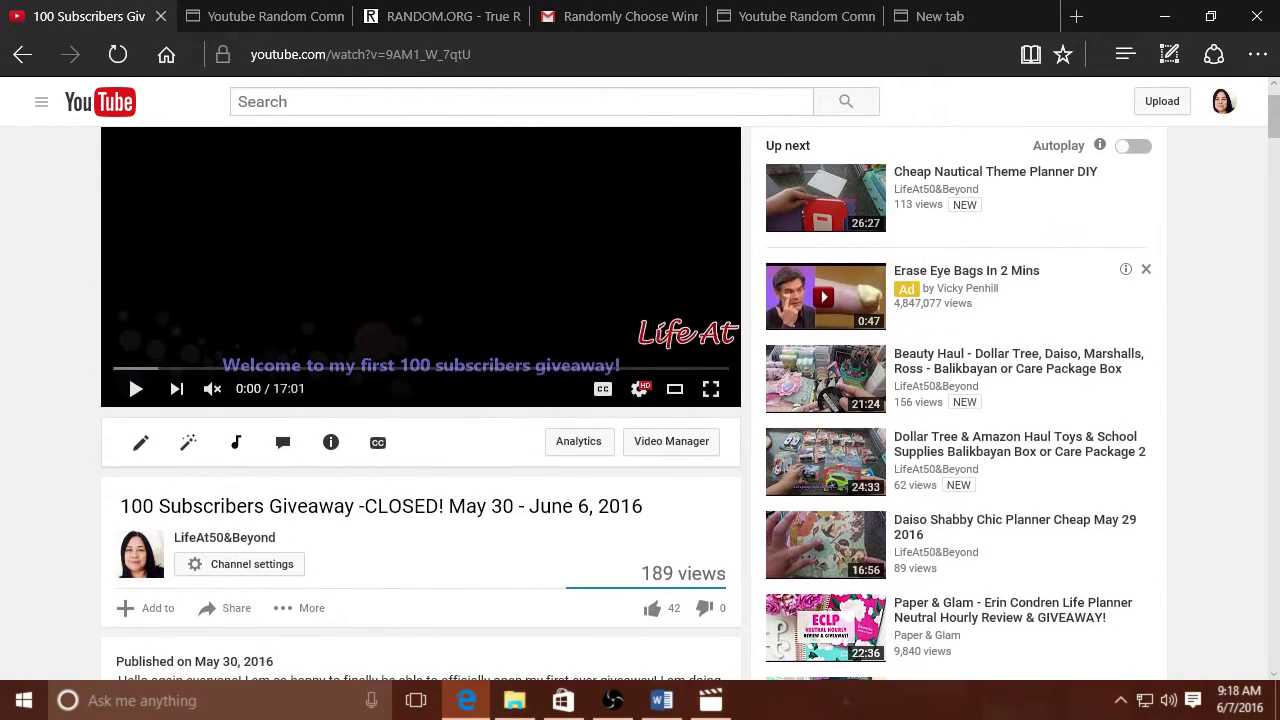
pyautogui.scroll(1, 640, 400)
pyautogui.scroll(-1, 640, 400)
pyautogui.scroll(-2, 640, 400)
pyautogui.scroll(-1, 640, 400)
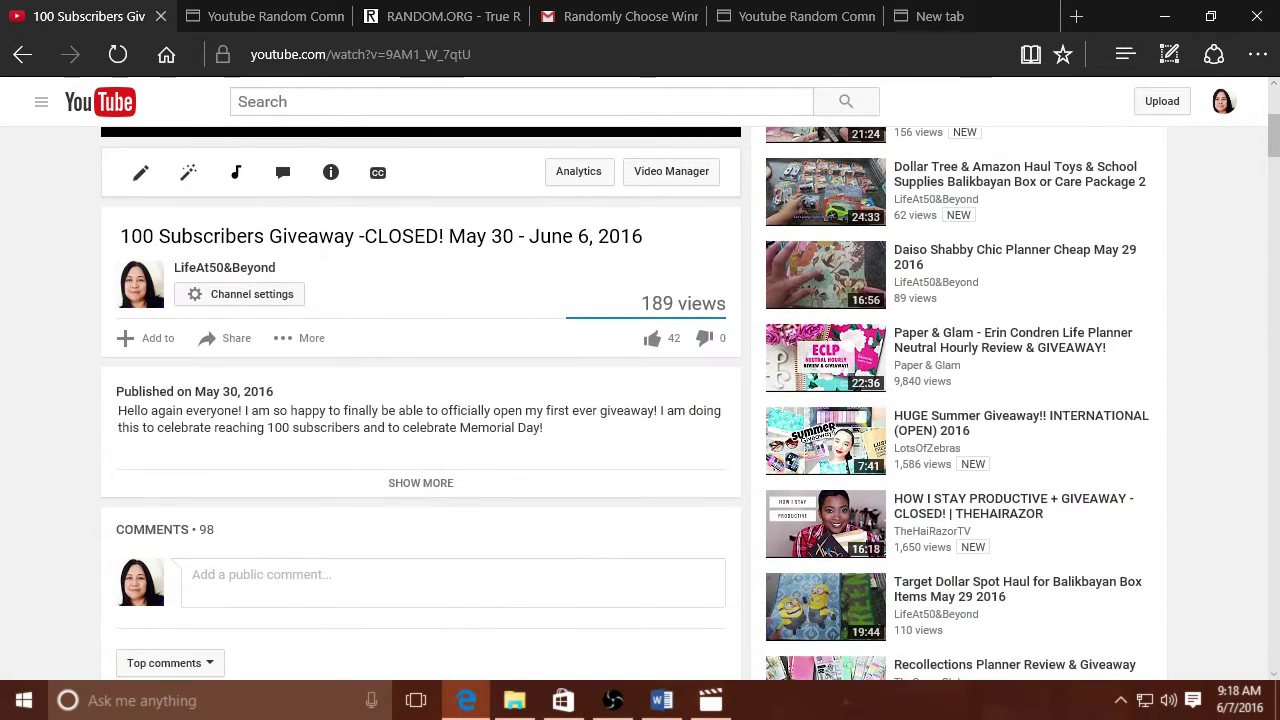
pyautogui.scroll(2, 640, 400)
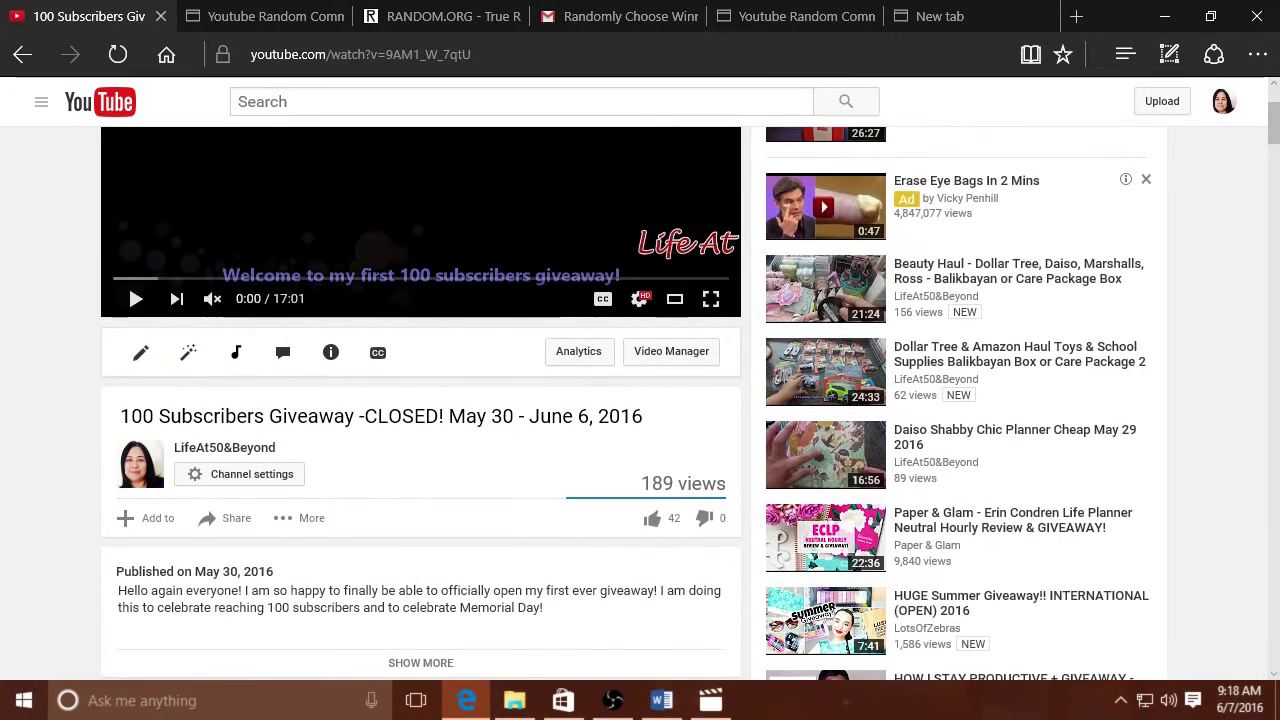
pyautogui.scroll(2, 640, 400)
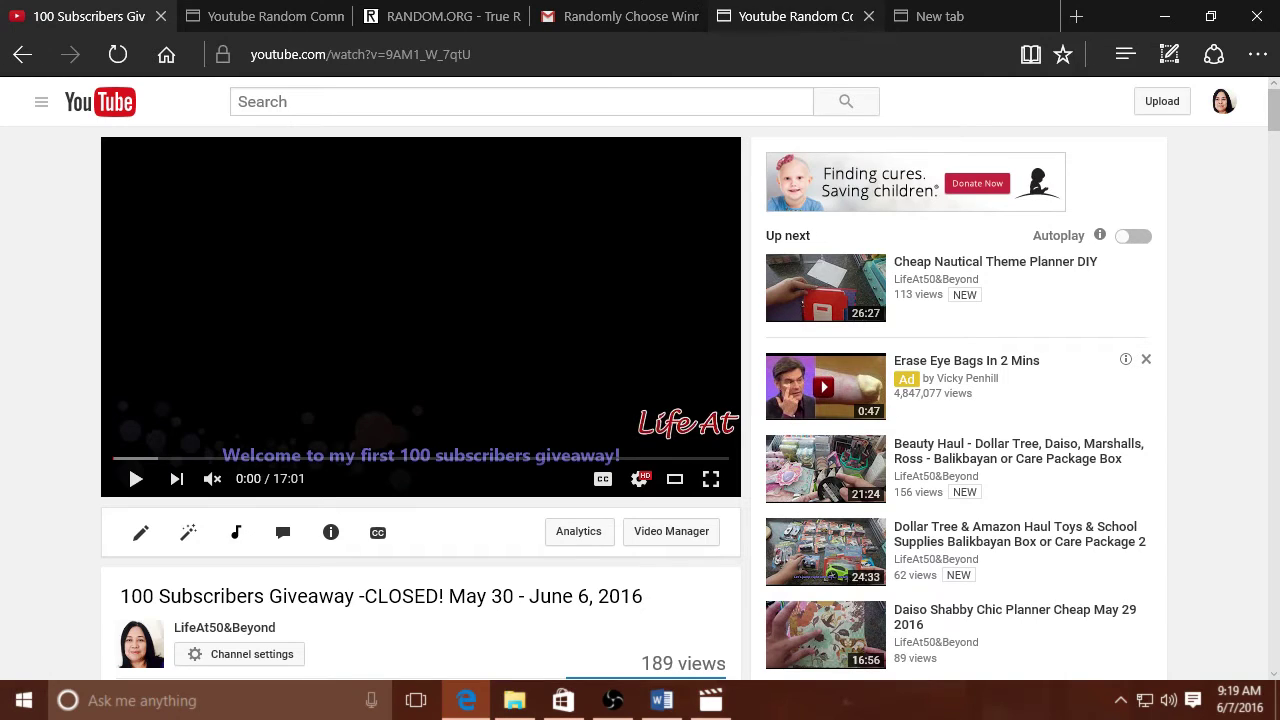
pyautogui.click(790, 16)
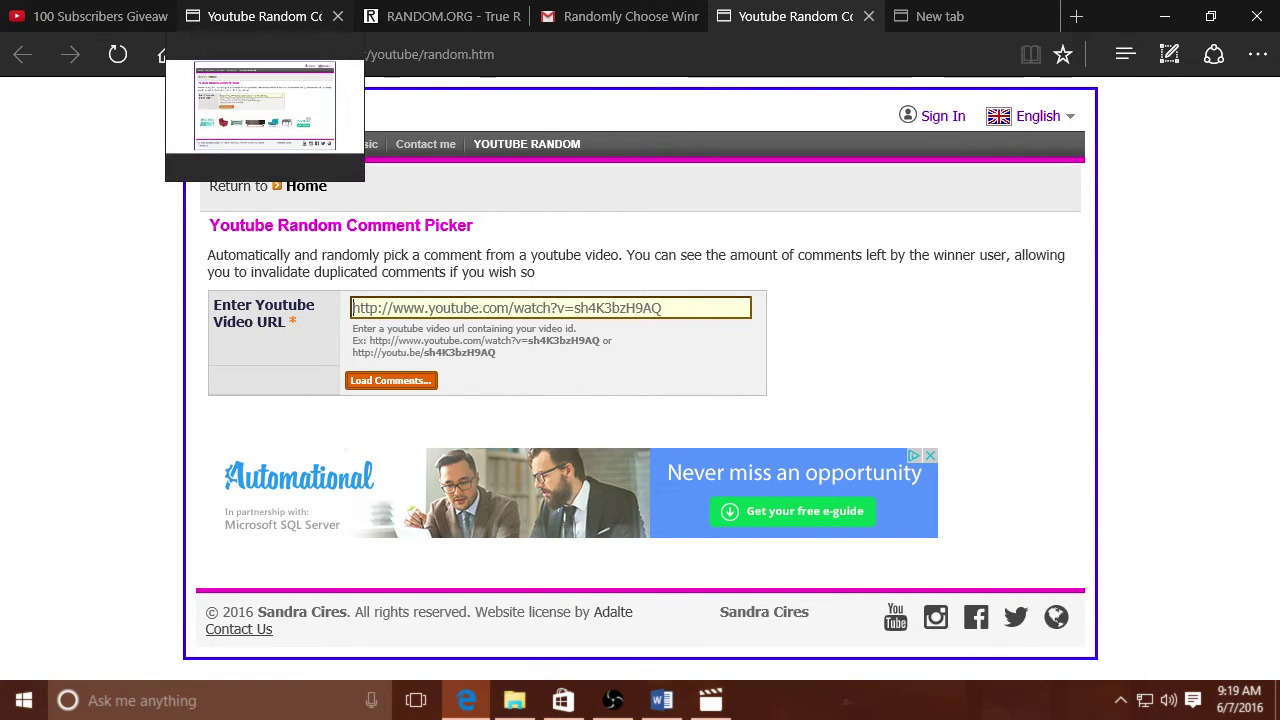
# - Copy the giveaway video's web address from the YouTube tab's address bar
pyautogui.click(90, 16)
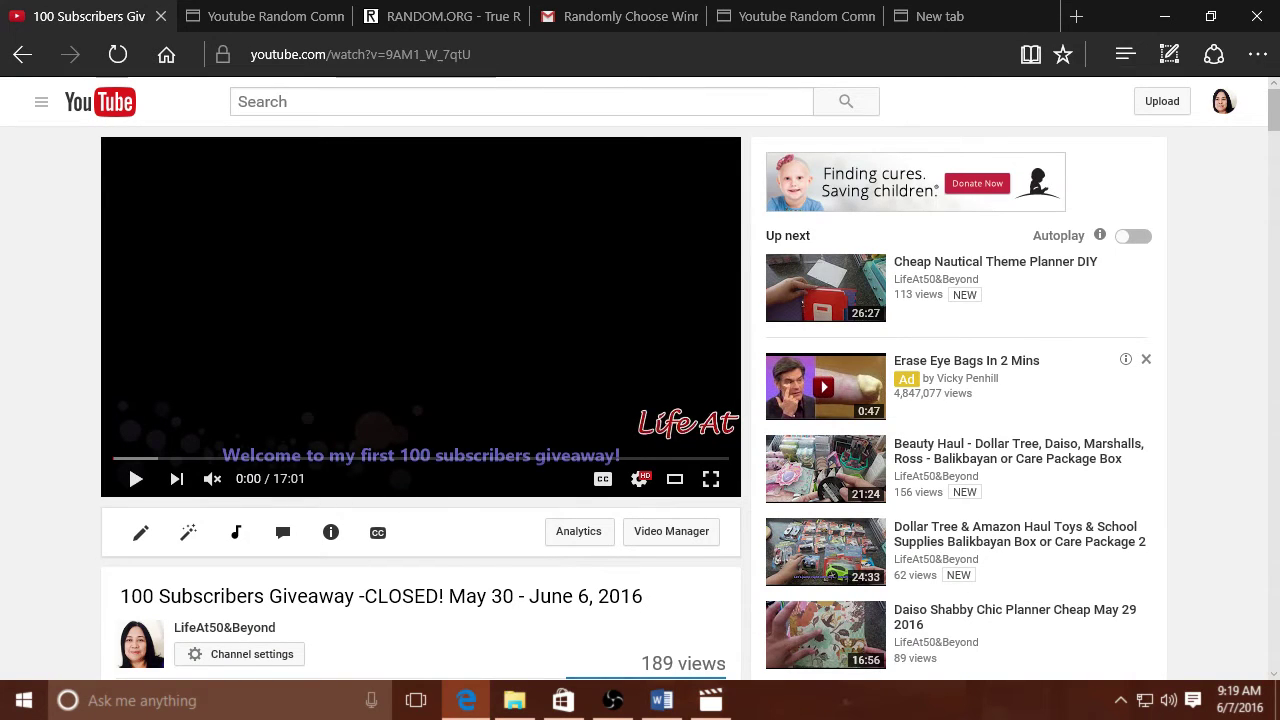
pyautogui.hotkey('ctrl', 'l')
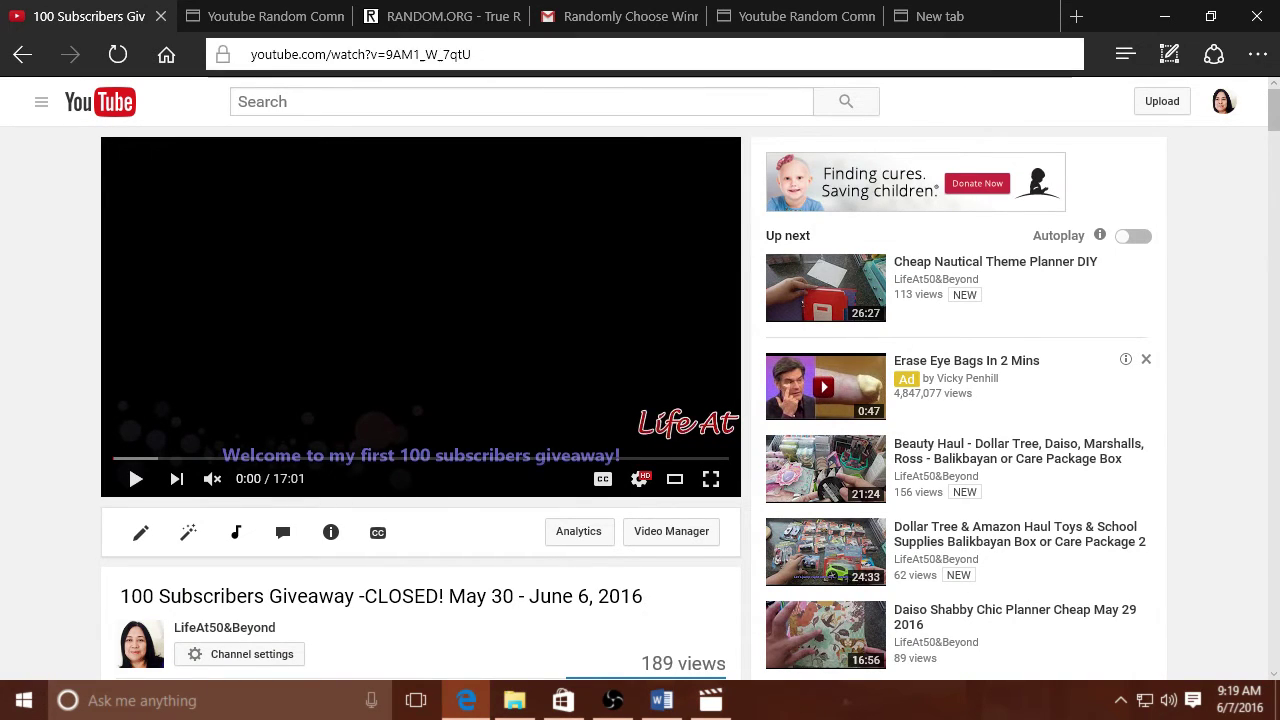
pyautogui.rightClick(264, 60)
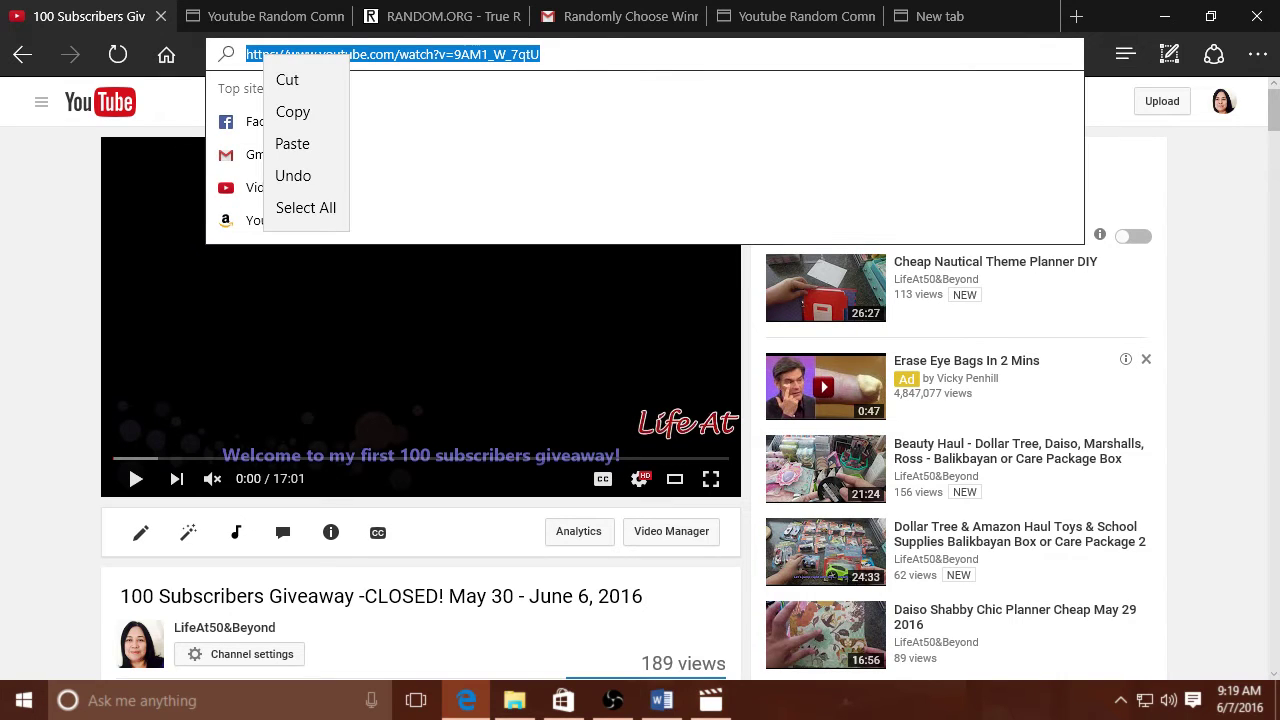
pyautogui.click(293, 111)
pyautogui.moveTo(800, 16)
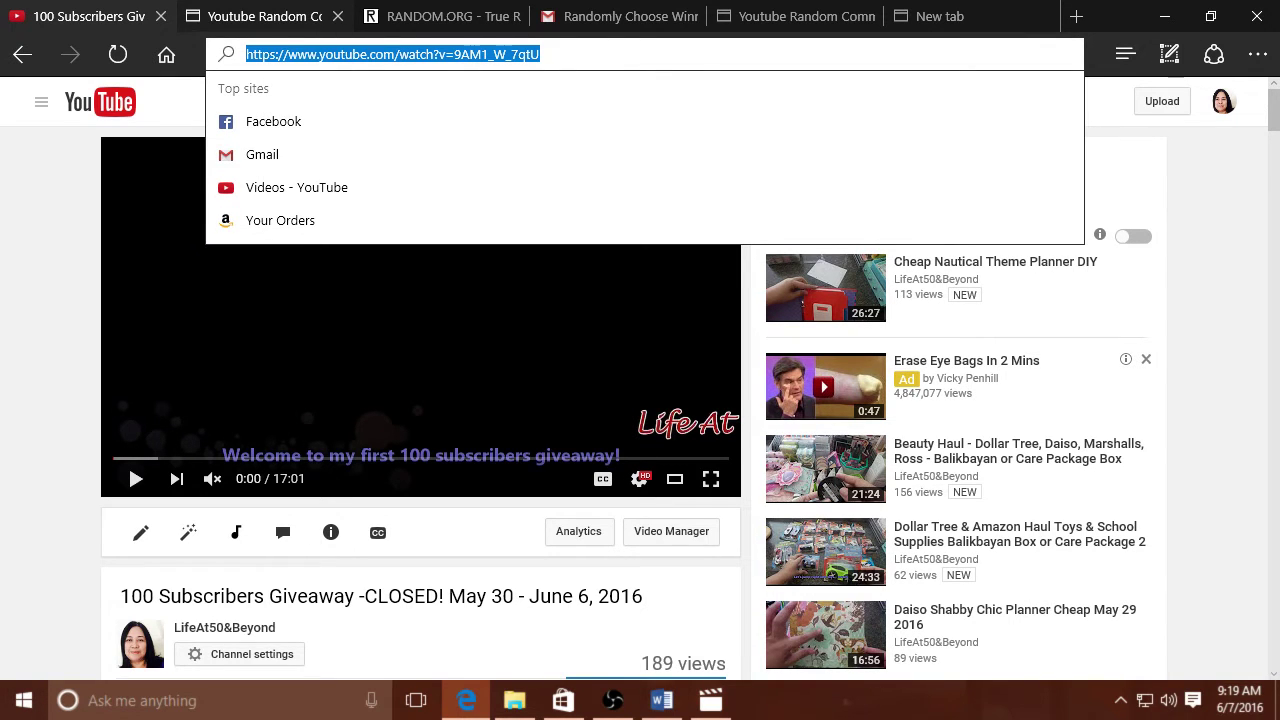
pyautogui.click(795, 16)
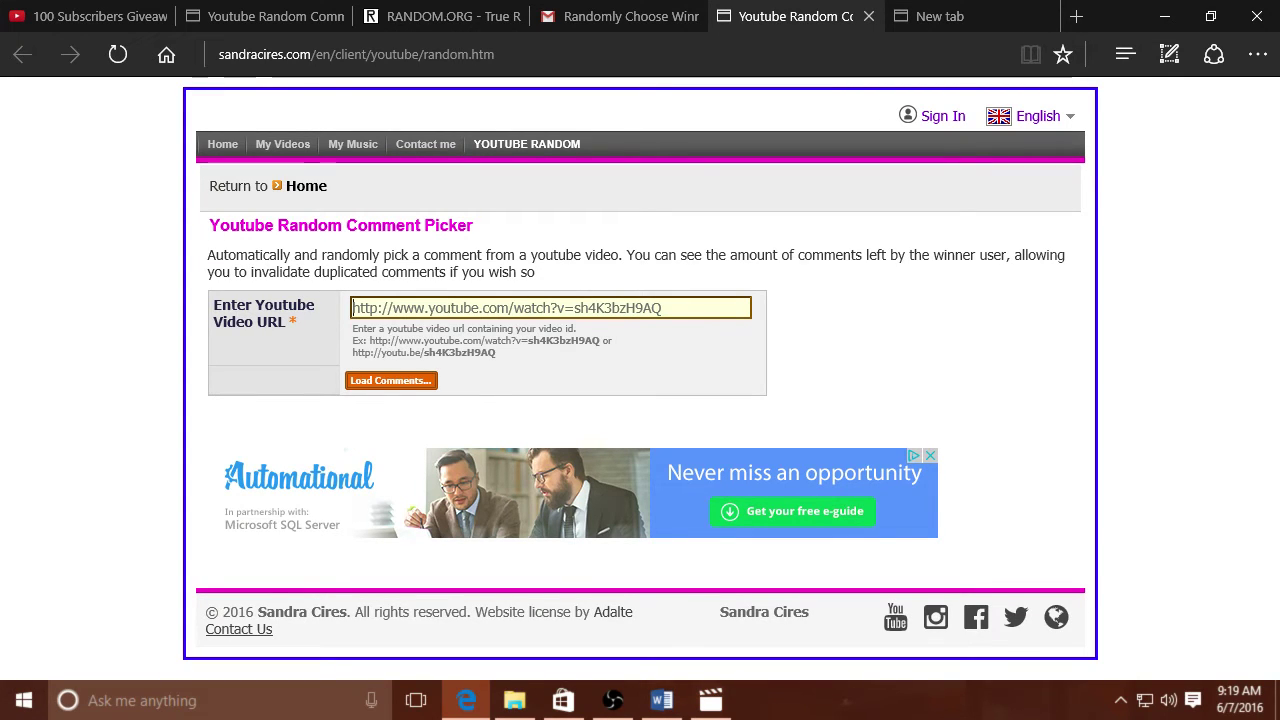
pyautogui.rightClick(600, 312)
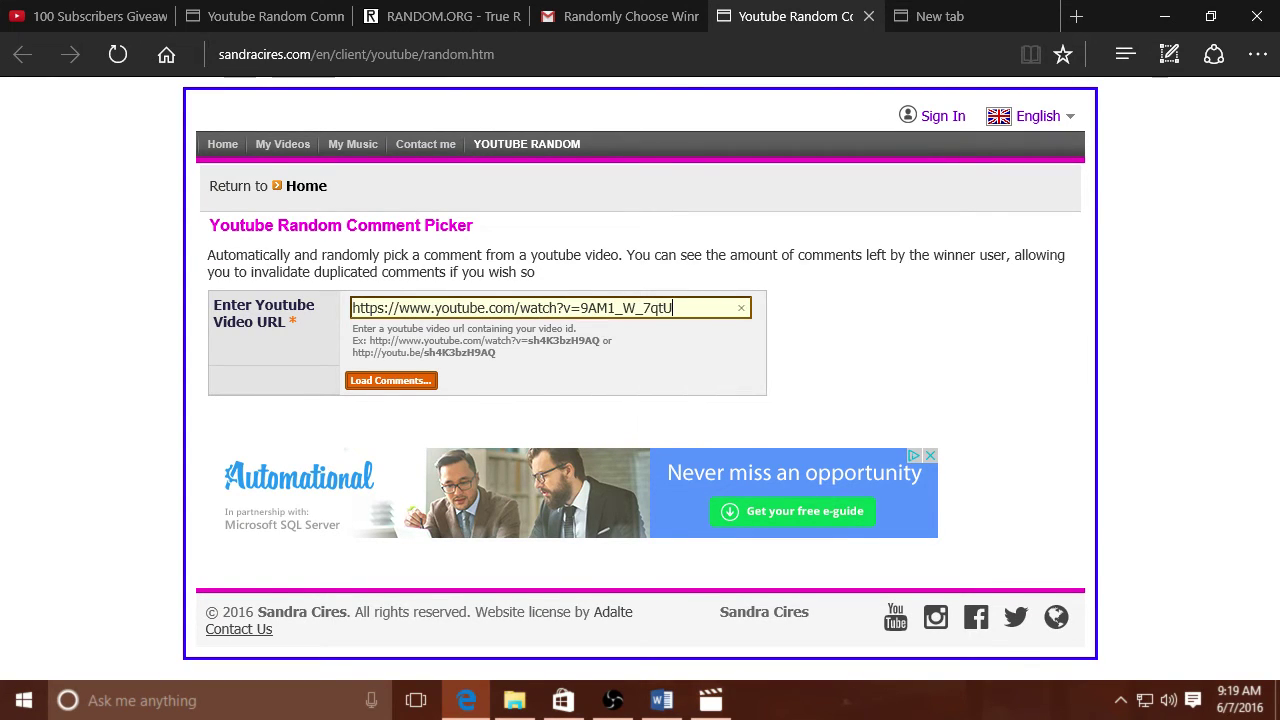
pyautogui.click(629, 368)
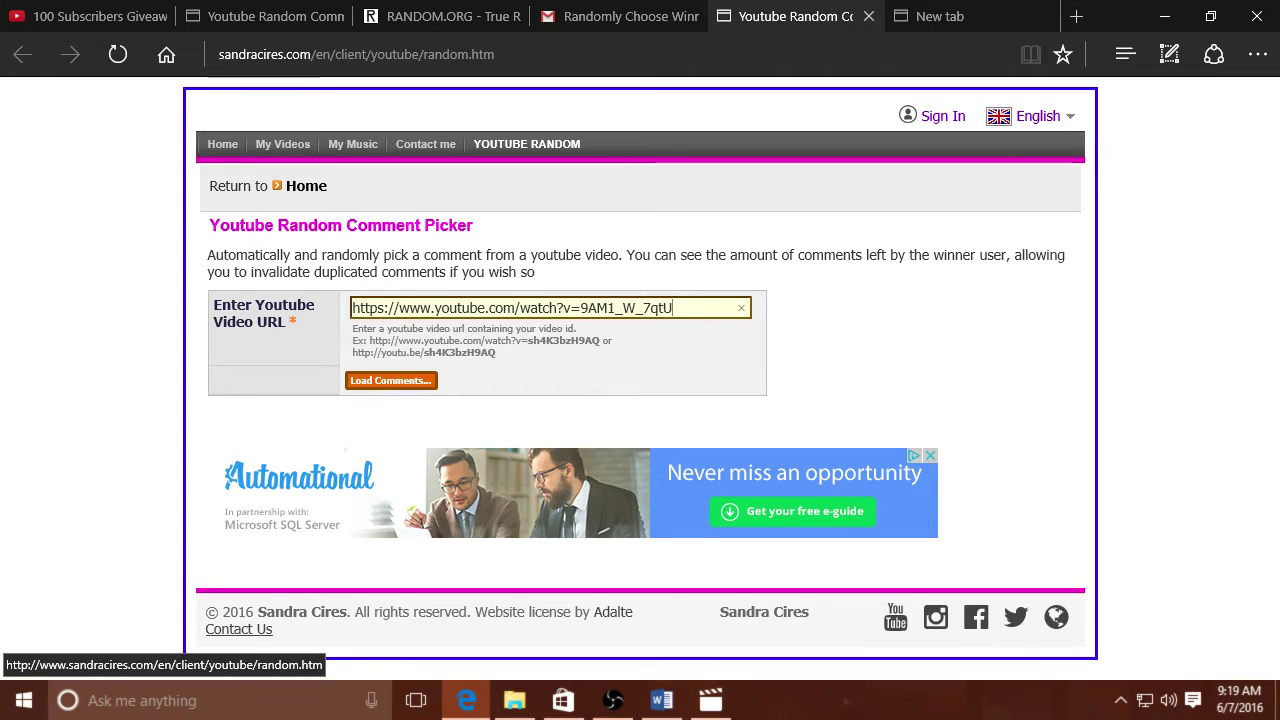
pyautogui.click(391, 380)
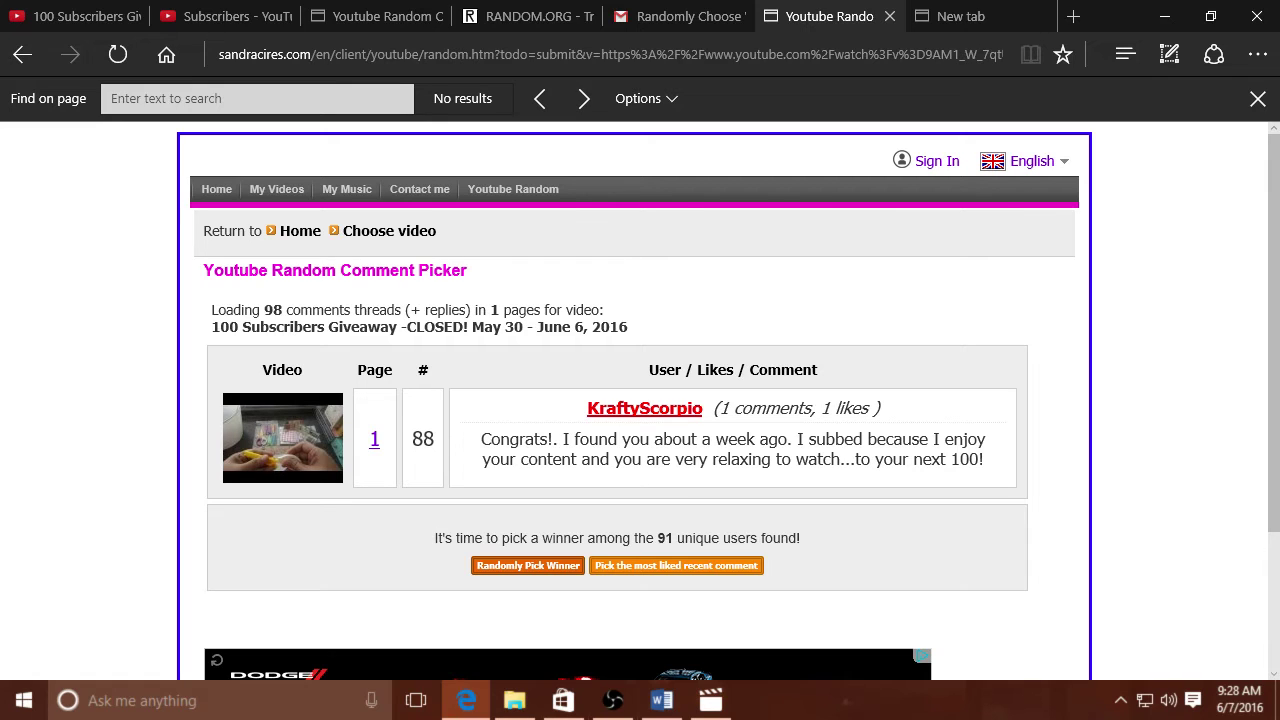
# - Return to the 100 Subscribers Giveaway video and expand its description to reveal the rules
pyautogui.click(80, 16)
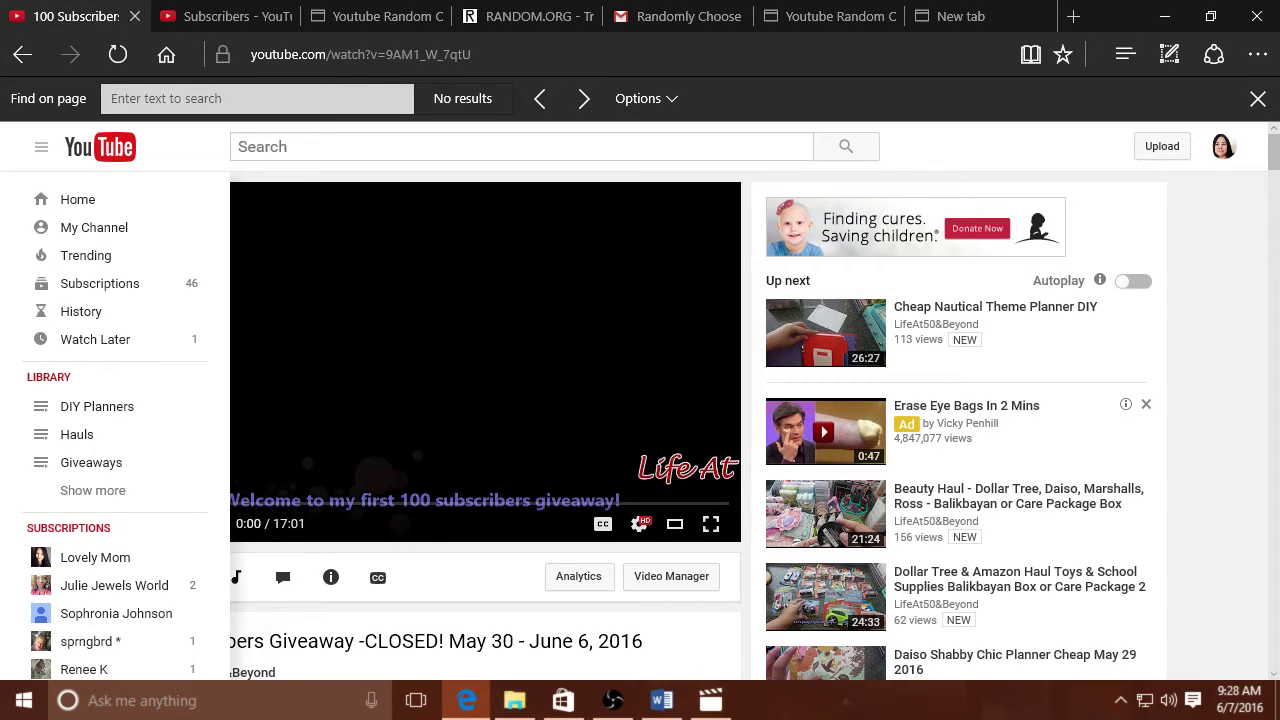
pyautogui.scroll(-3, 420, 400)
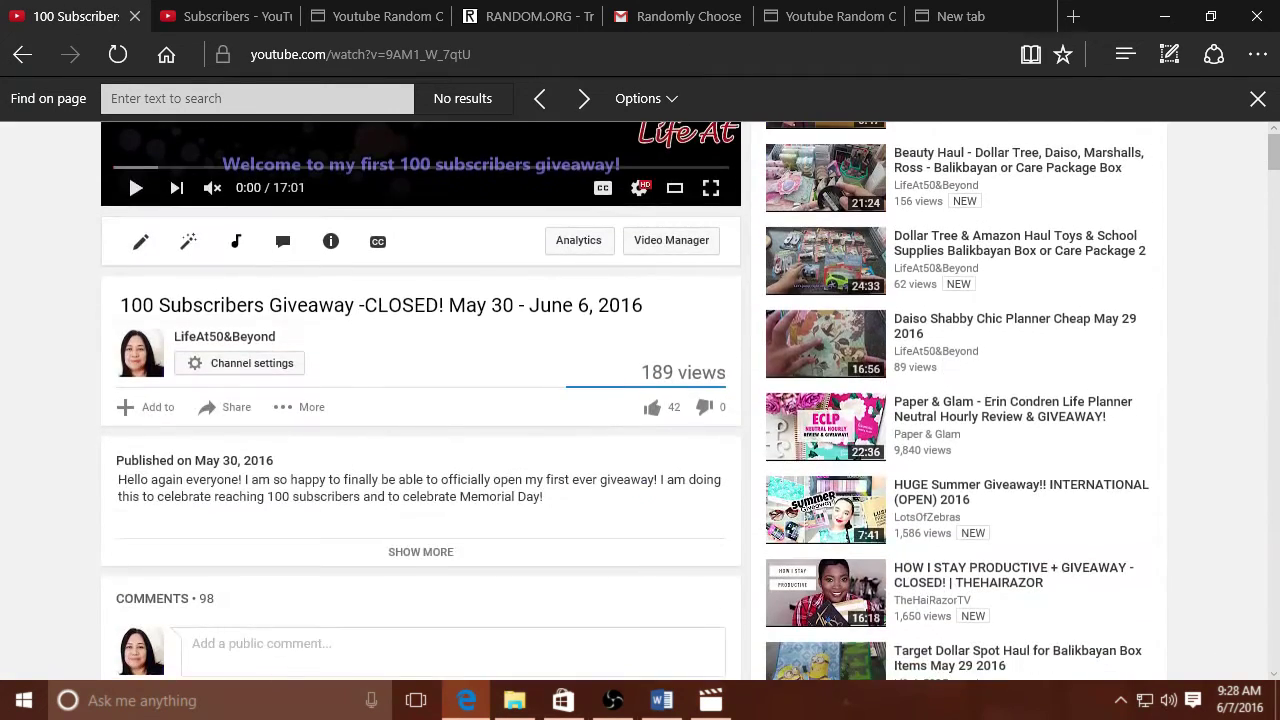
pyautogui.scroll(-2, 420, 400)
pyautogui.scroll(-1, 420, 400)
pyautogui.scroll(3, 420, 400)
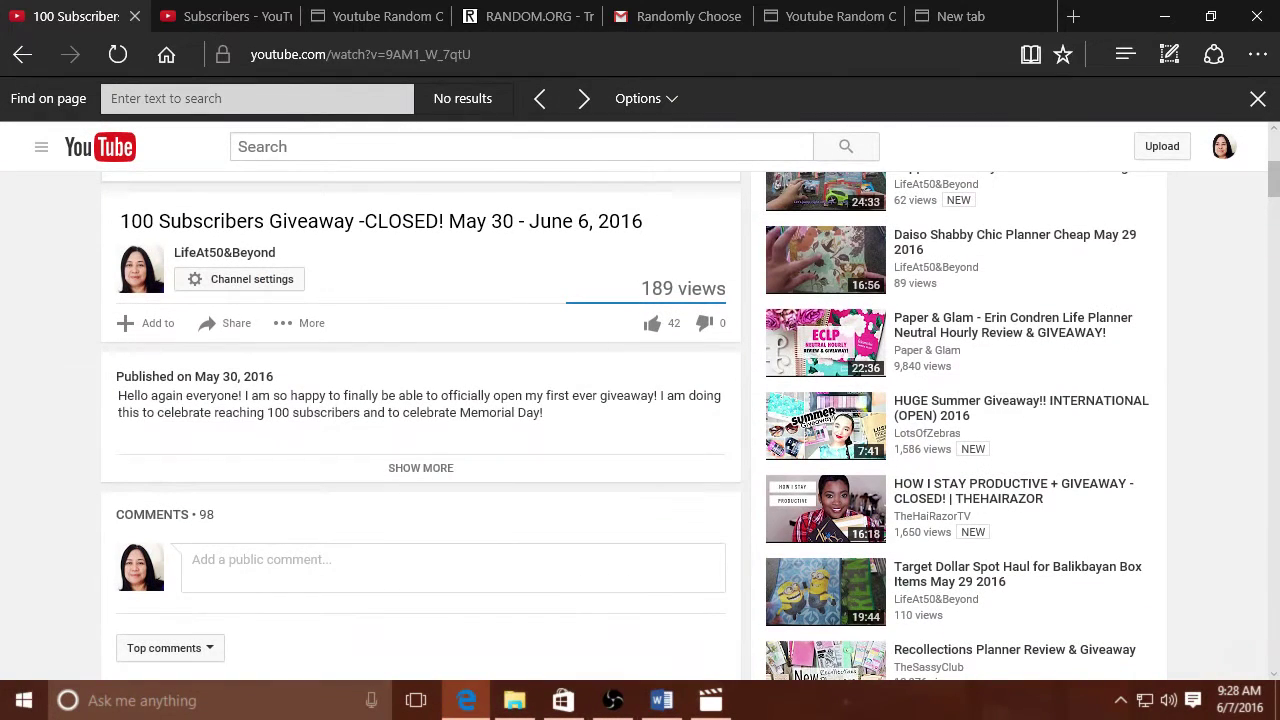
pyautogui.click(420, 468)
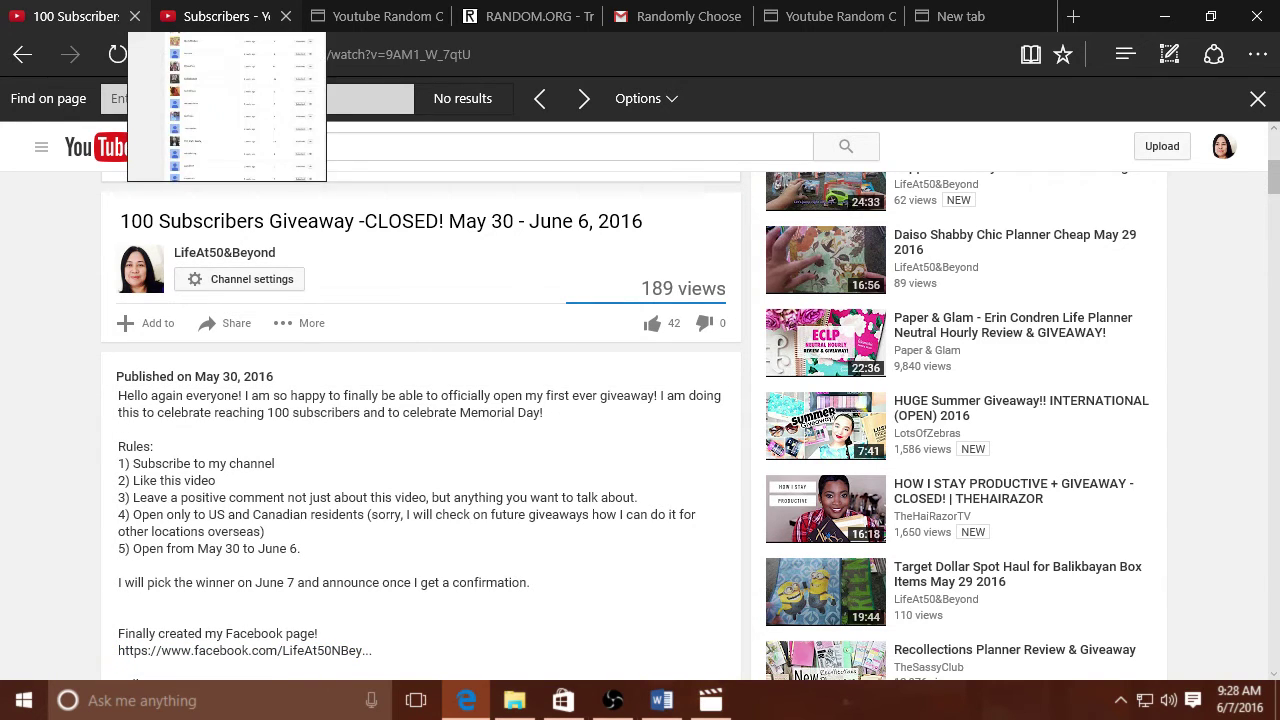
pyautogui.click(215, 16)
pyautogui.write('krafty')
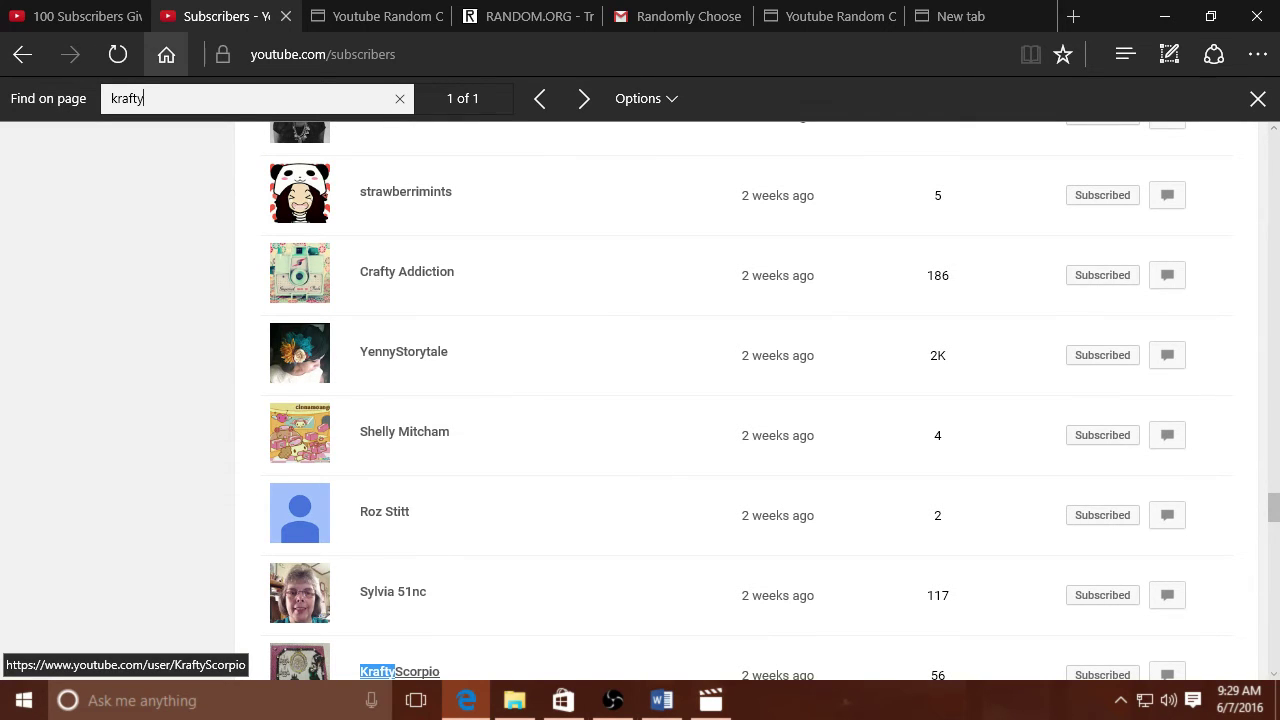
pyautogui.press('Return')
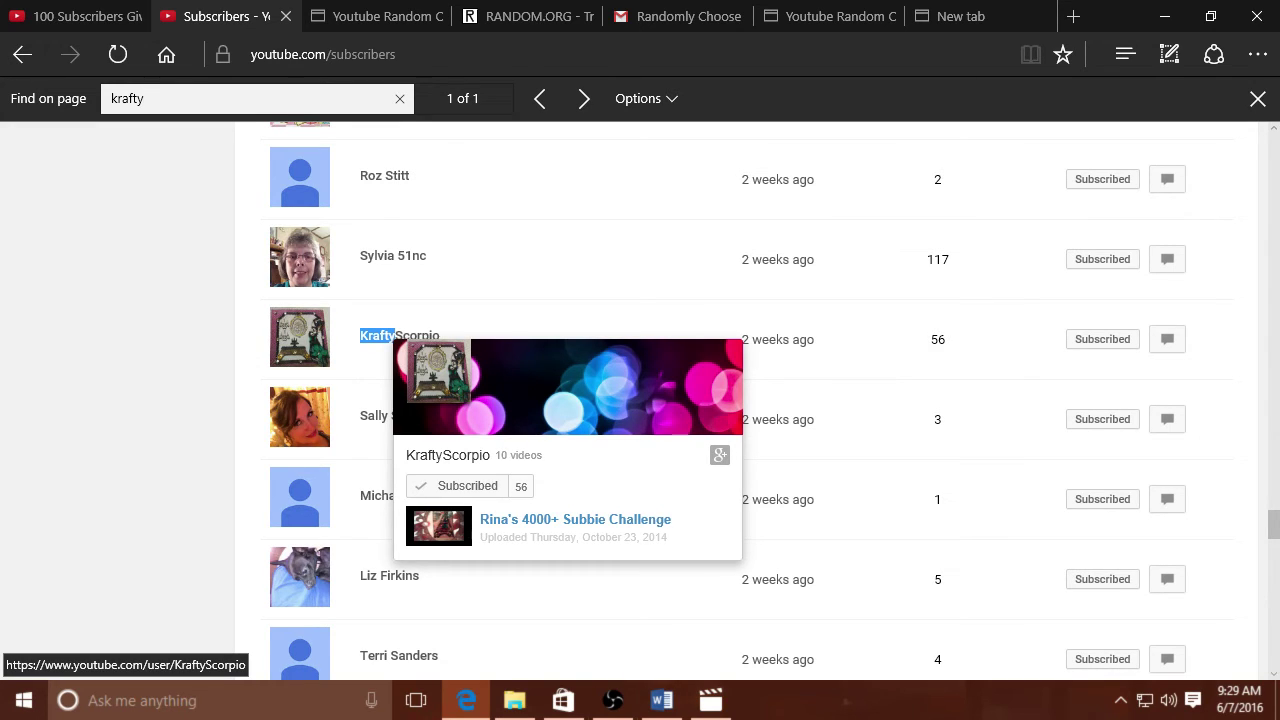
# - Open KraftyScorpio's channel in a new tab and view it
pyautogui.rightClick(376, 336)
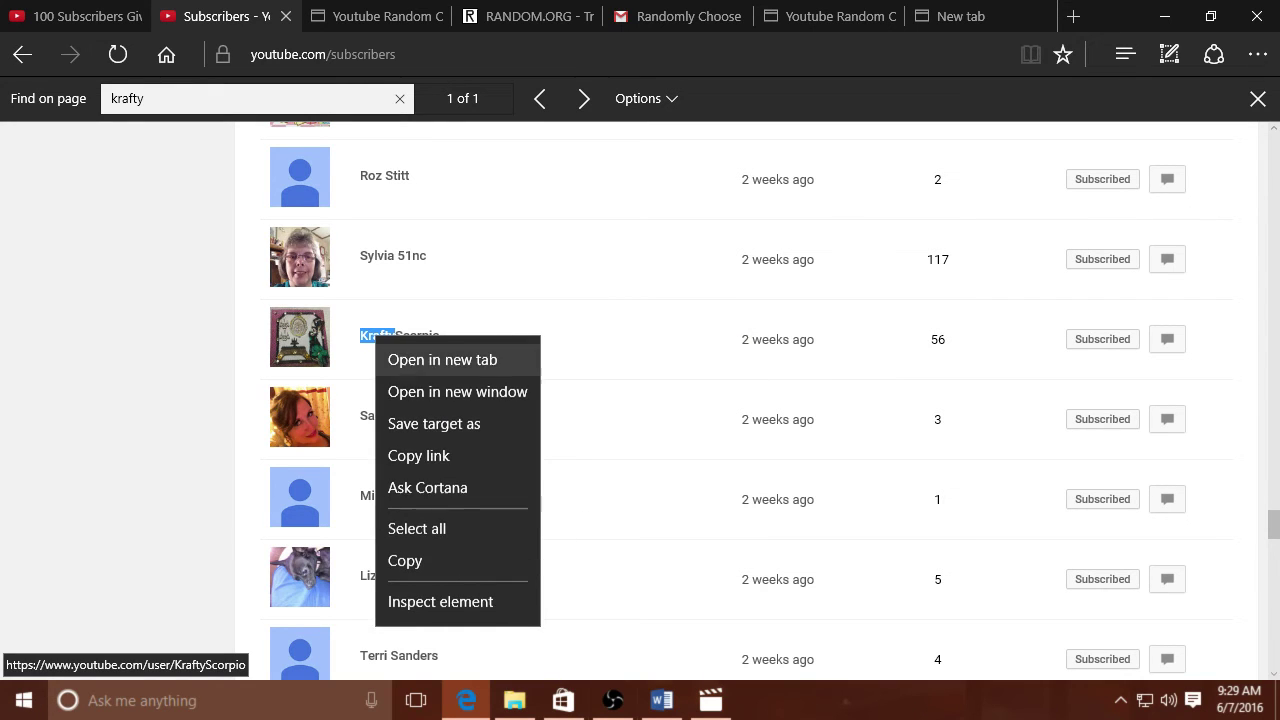
pyautogui.click(420, 360)
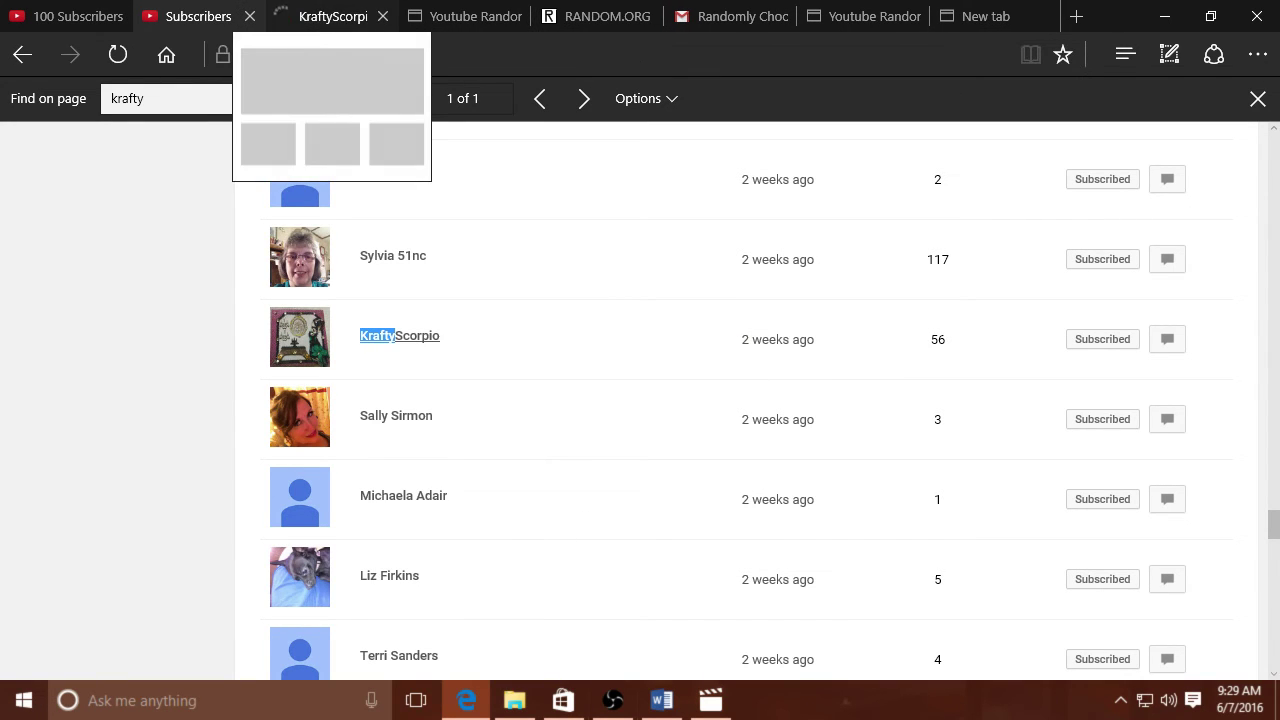
pyautogui.click(333, 16)
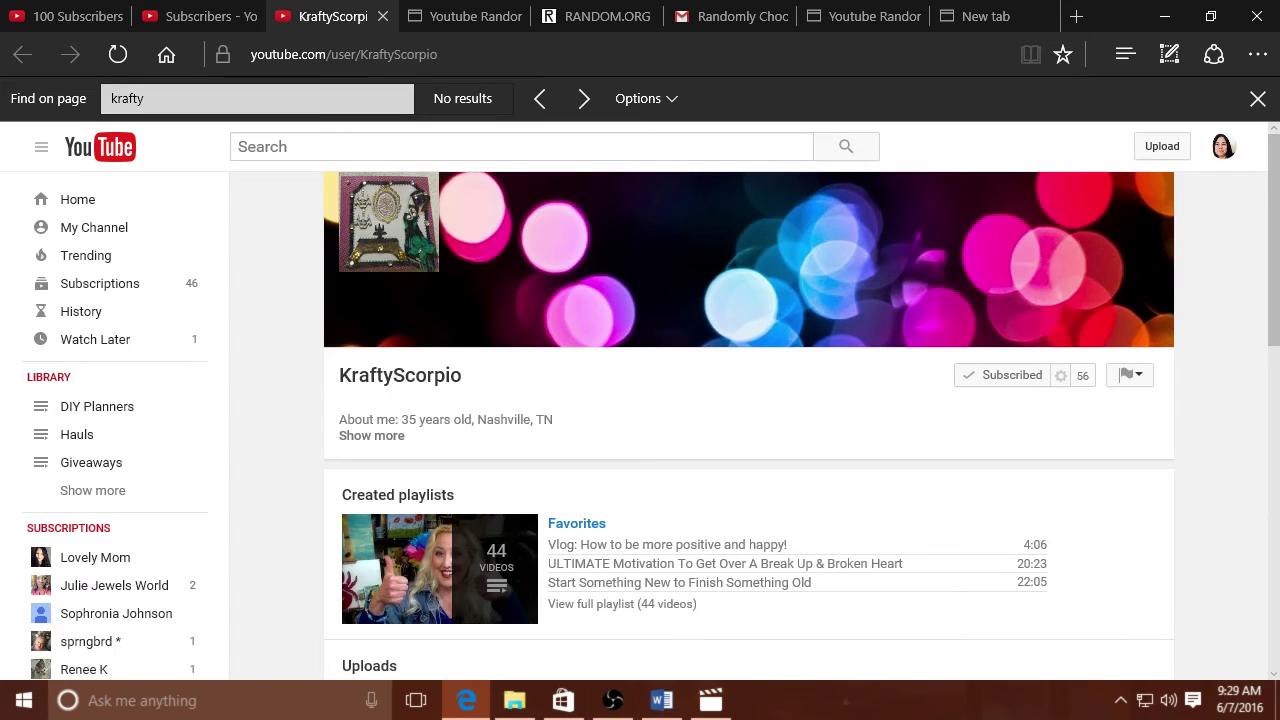
# - Find the giveaway video among her liked videos, then return to the giveaway video page
pyautogui.scroll(-2, 700, 400)
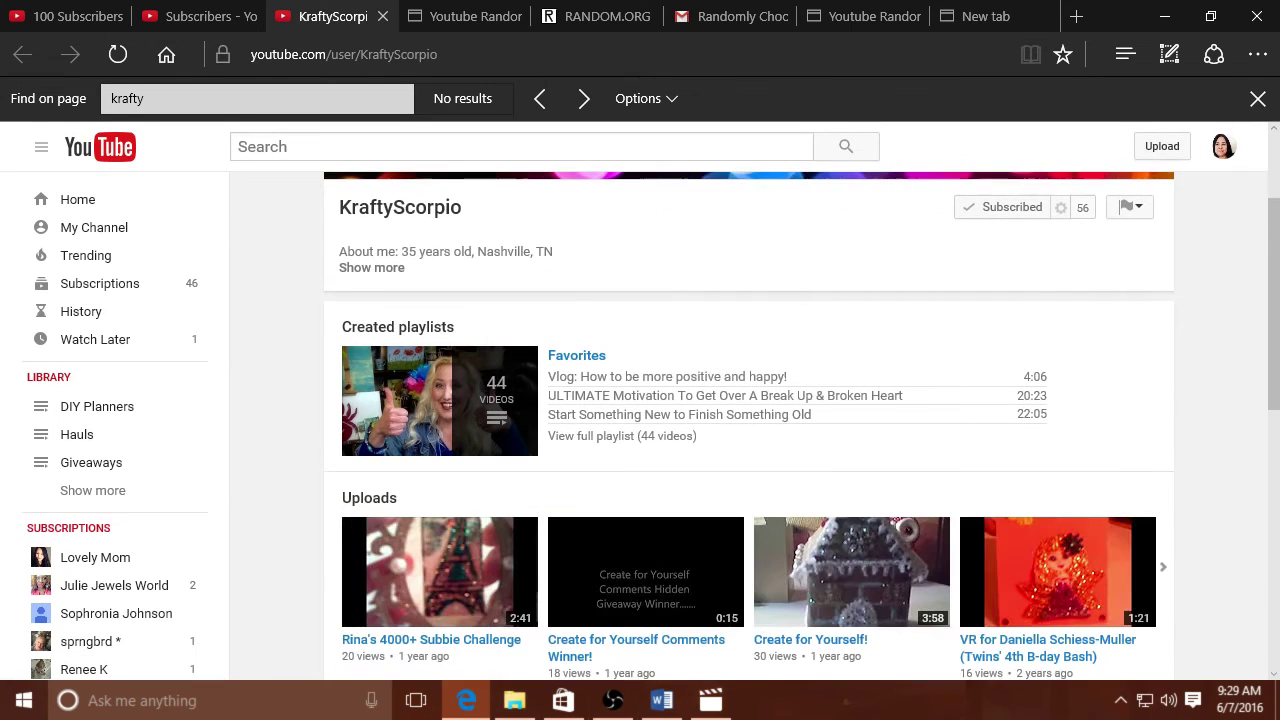
pyautogui.scroll(-1, 700, 400)
pyautogui.scroll(-1, 700, 400)
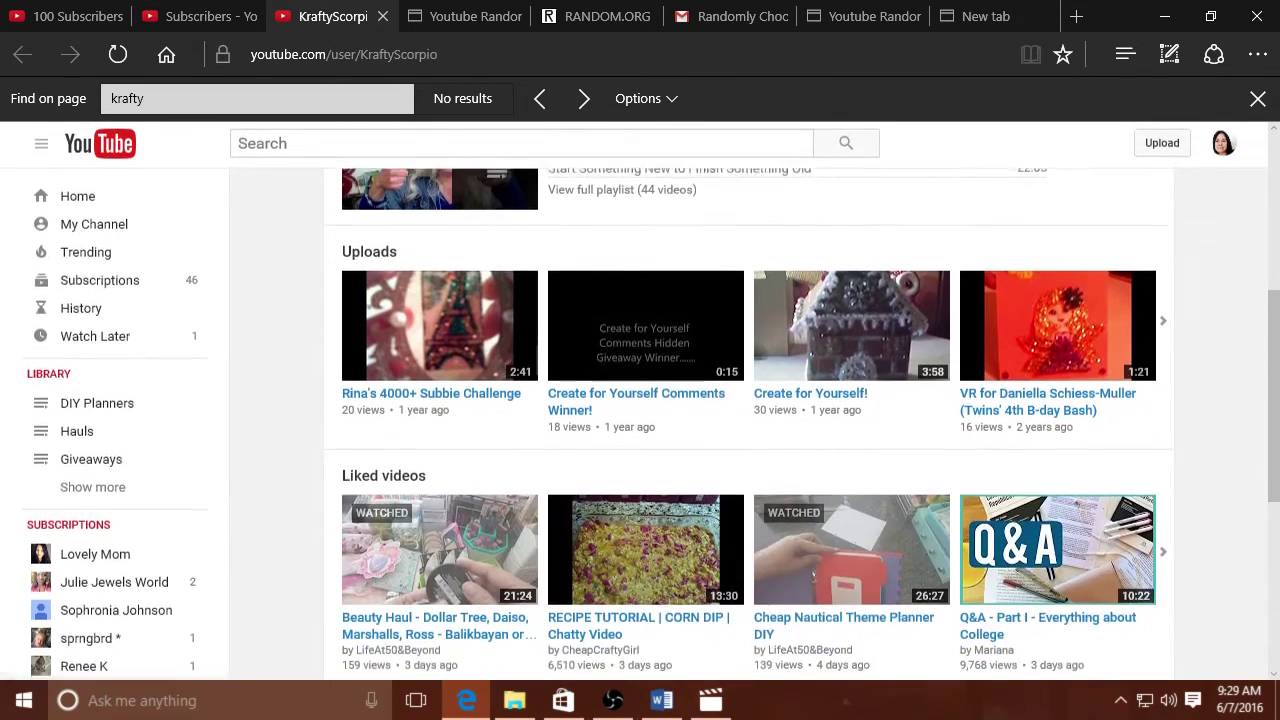
pyautogui.scroll(-1, 700, 400)
pyautogui.scroll(-1, 700, 400)
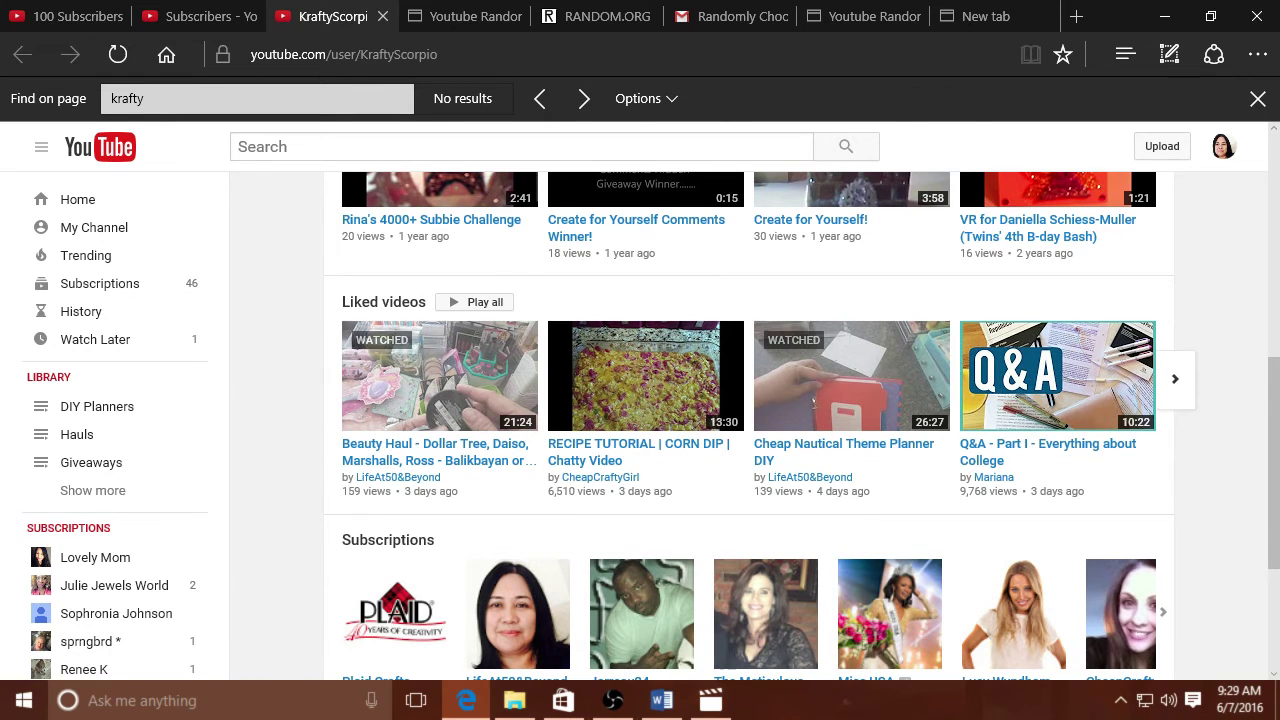
pyautogui.click(1175, 378)
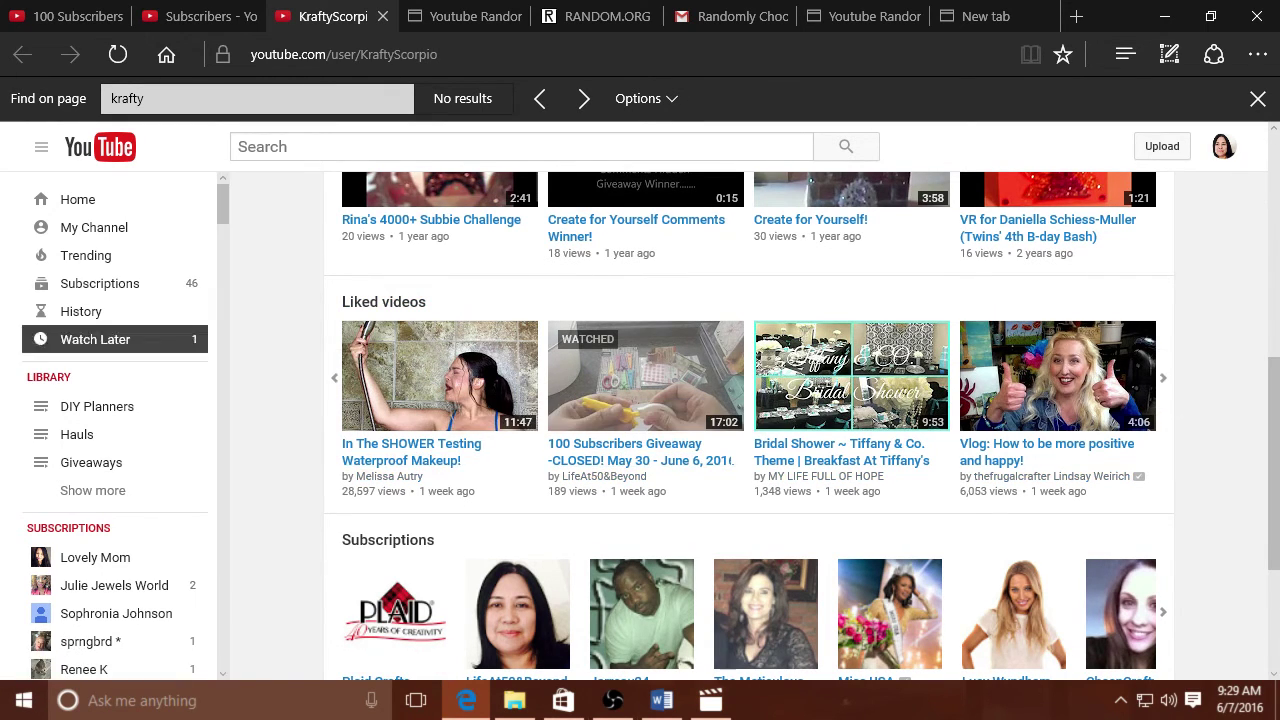
pyautogui.click(65, 16)
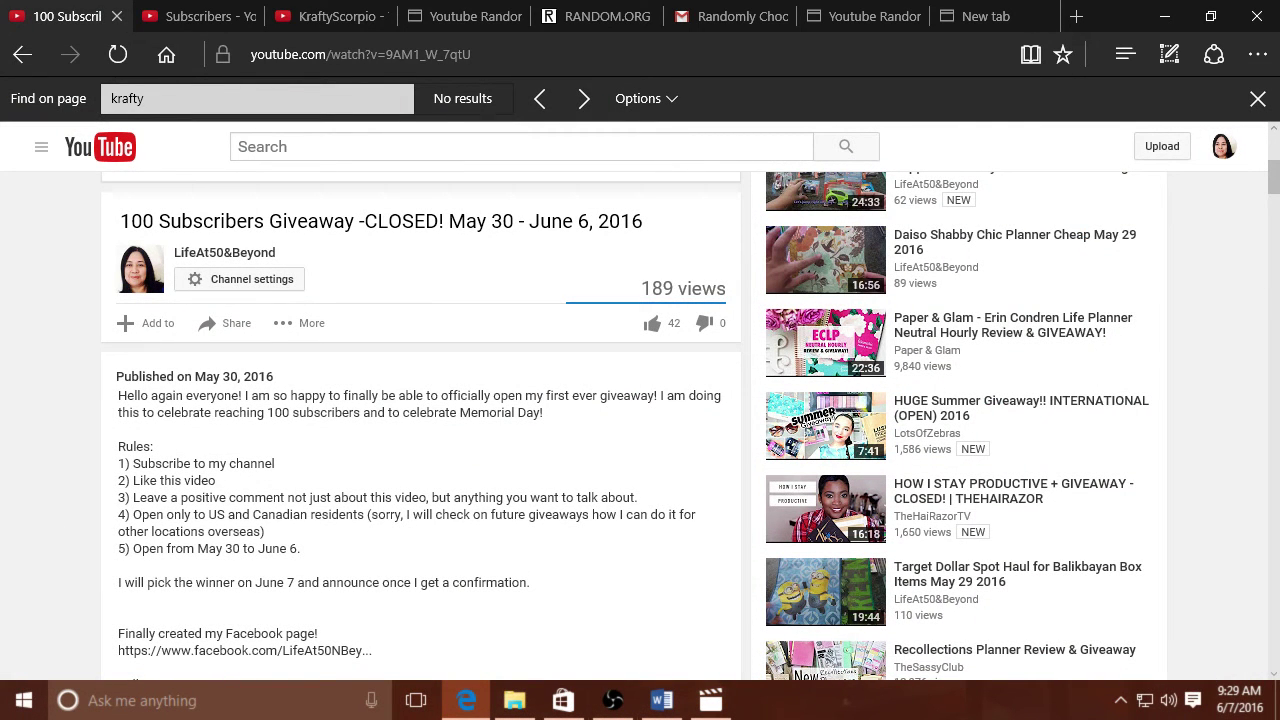
pyautogui.hotkey('ctrl', '7')
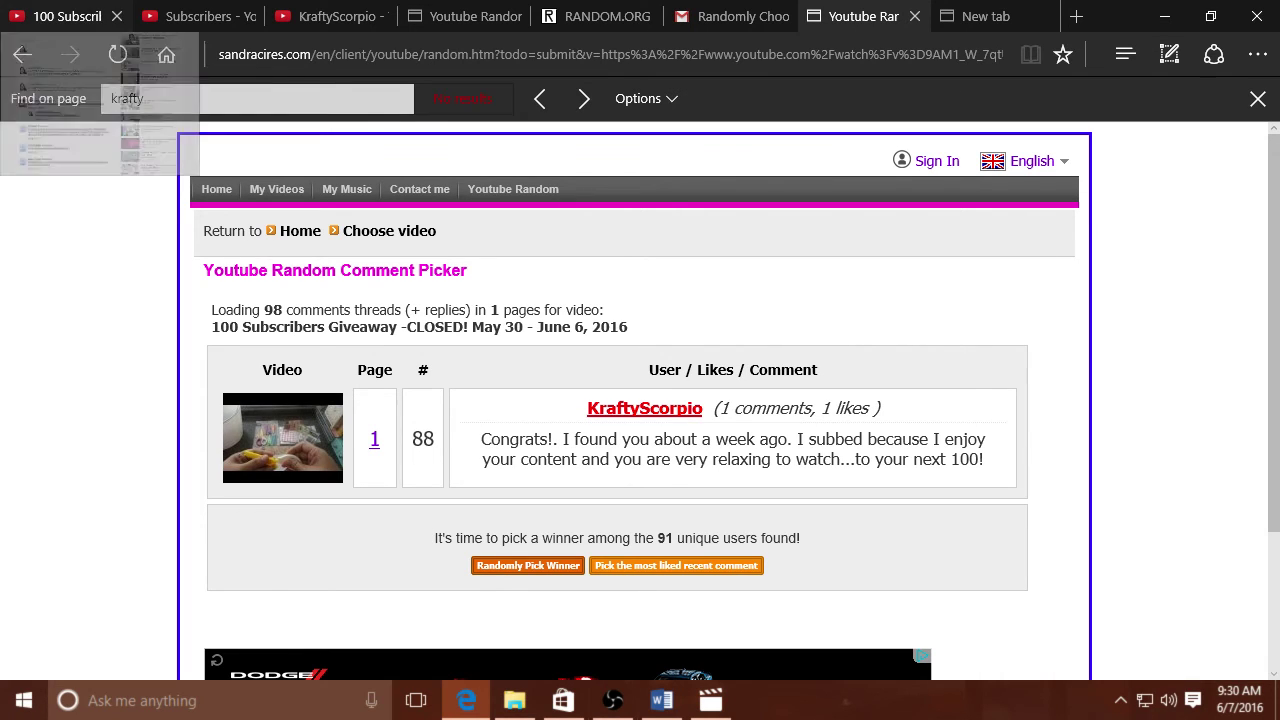
pyautogui.click(65, 16)
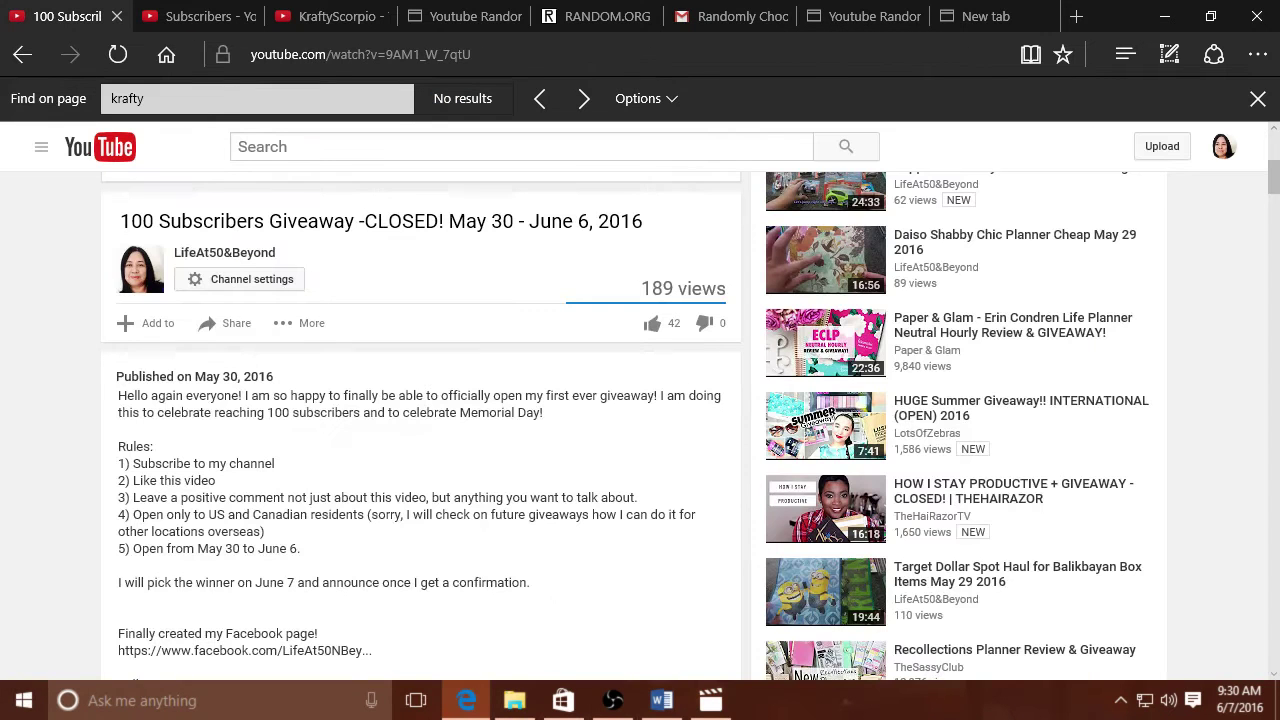
pyautogui.scroll(-3, 640, 400)
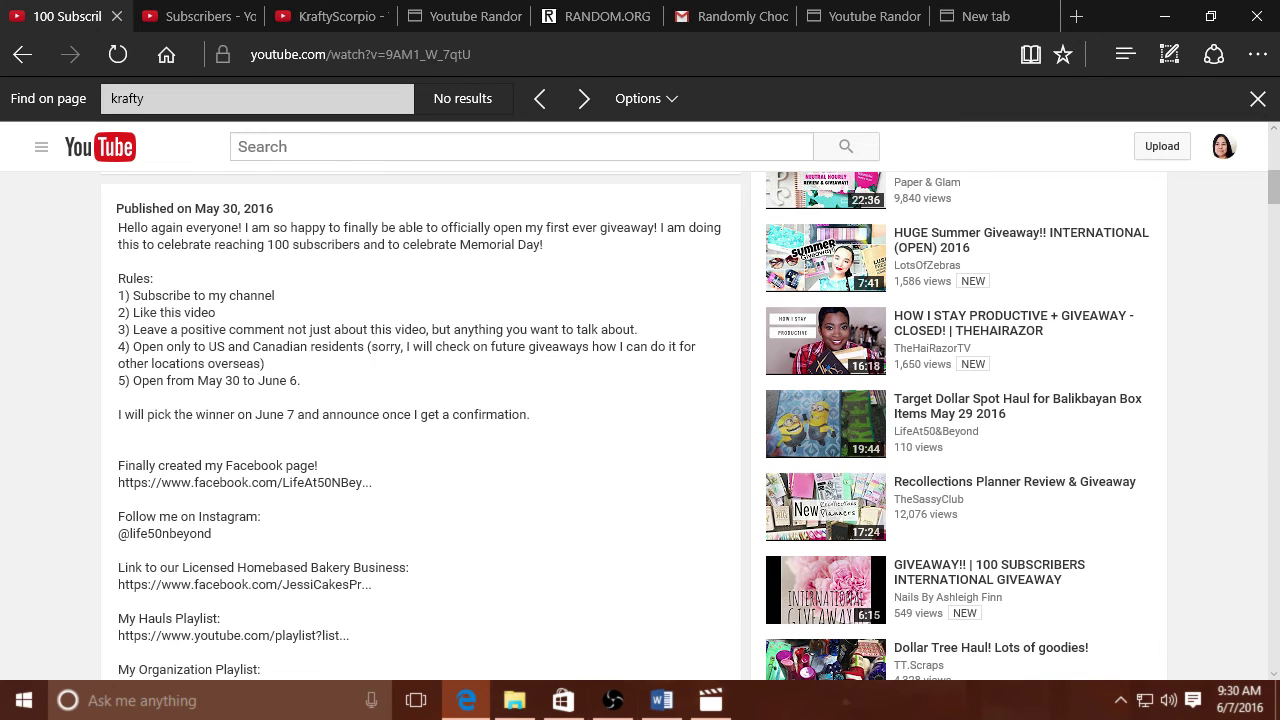
pyautogui.click(850, 16)
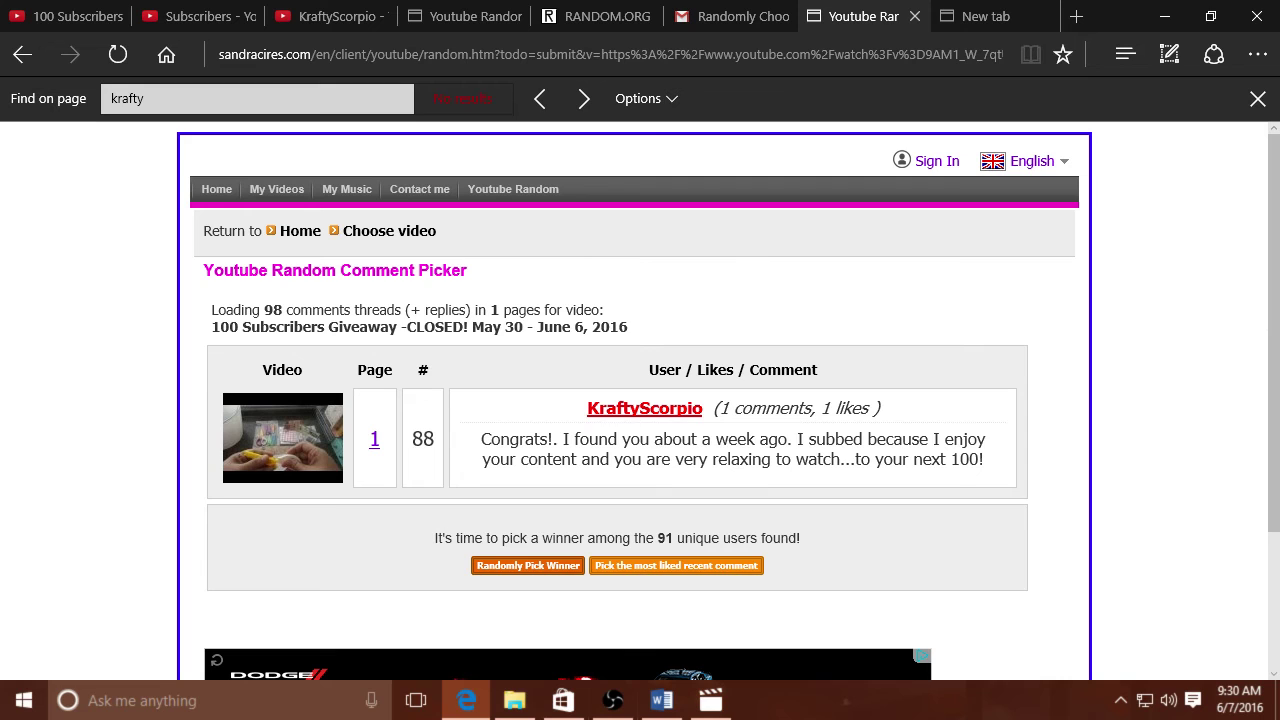
# - Return to the 100 Subscribers giveaway video page
pyautogui.click(70, 16)
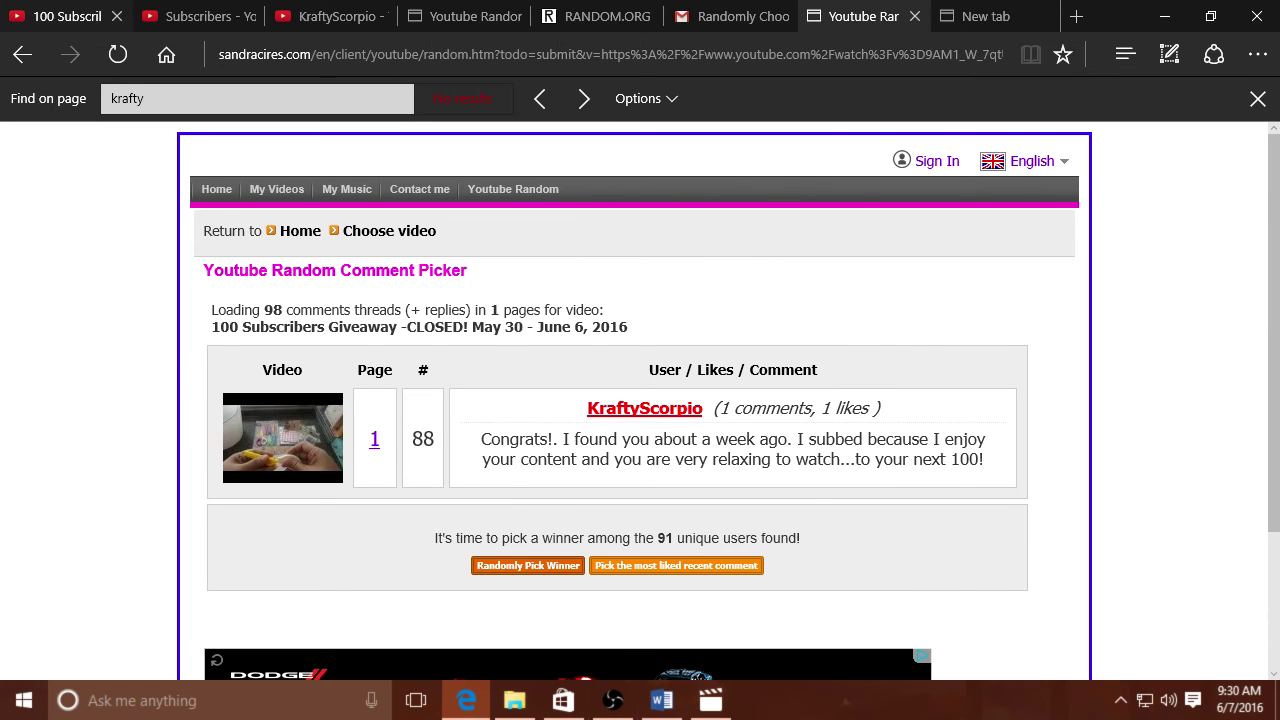